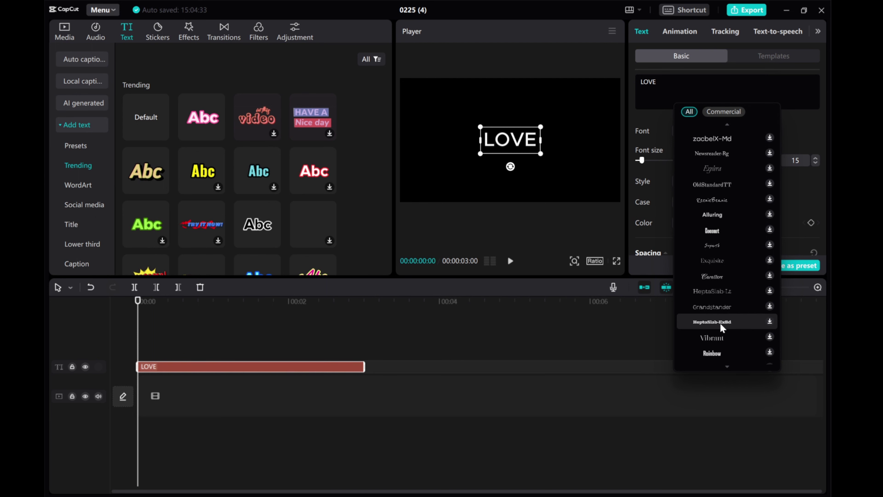
Set the LOVE text's font to ZY Dreaming
scroll(720, 323, down, 10)
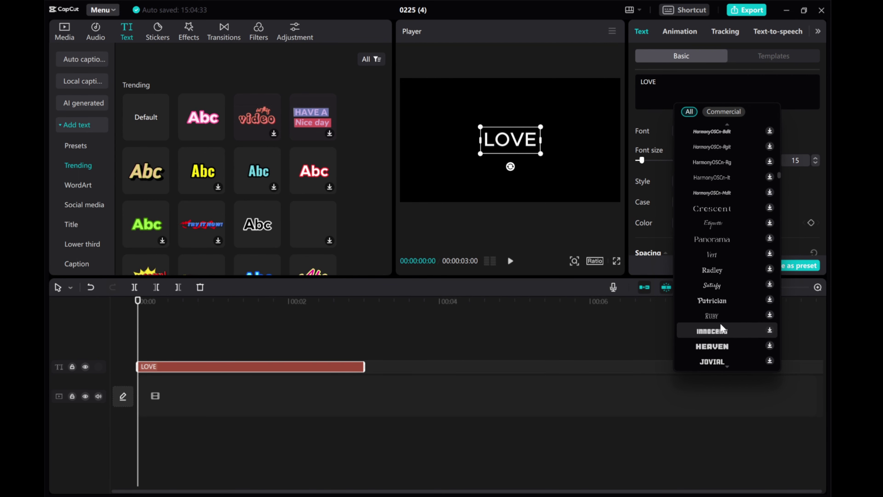
scroll(719, 321, down, 6)
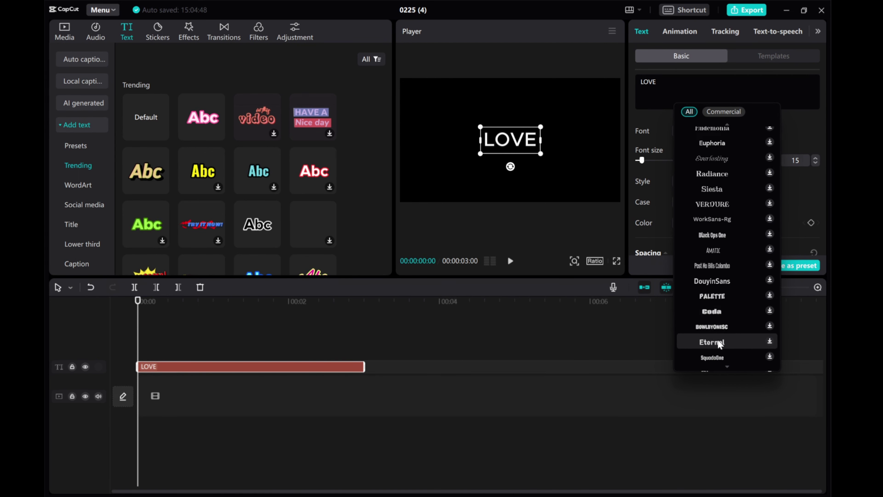
click(715, 287)
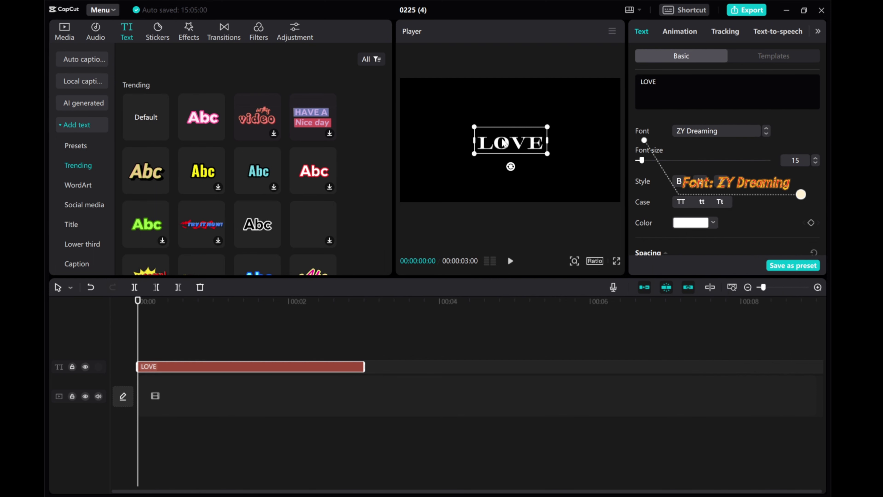
Set the LOVE text's font size to 22 and move the text slightly upward to about Y 133
click(815, 158)
click(816, 158)
click(815, 158)
click(815, 159)
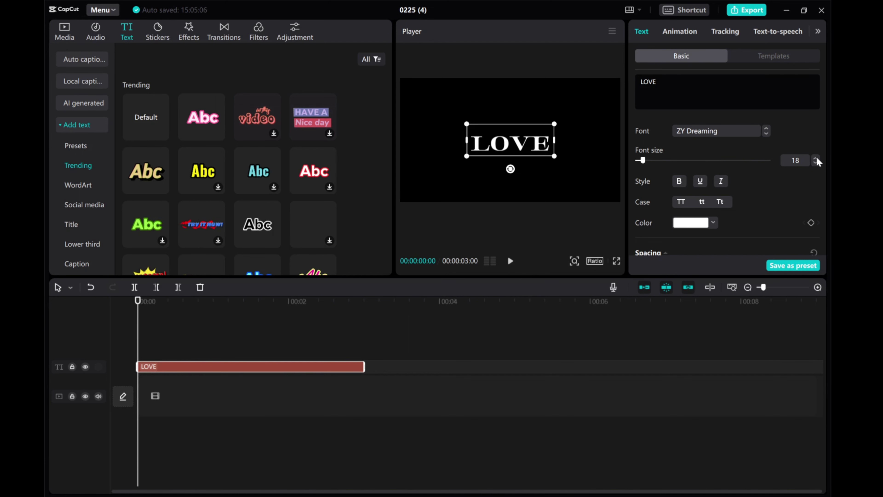
click(815, 158)
click(816, 158)
click(816, 158)
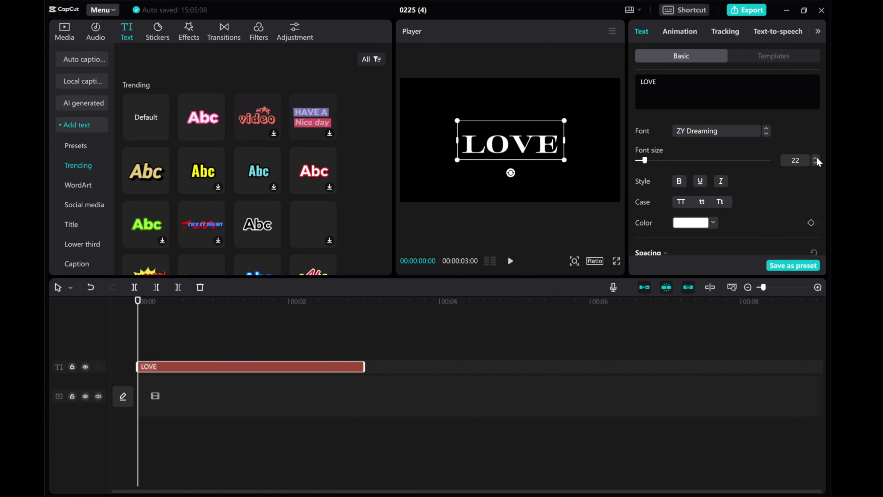
drag(501, 154, 501, 143)
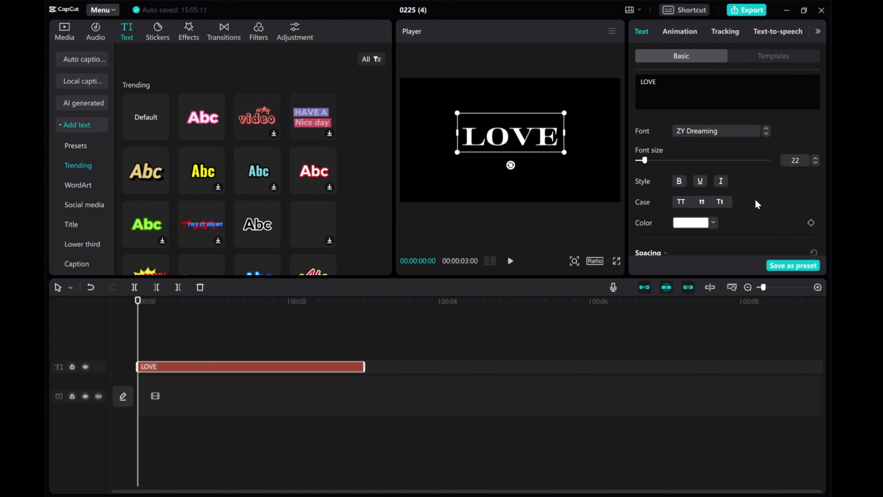
Keyframe the LOVE text's scale from 100% at the start to 500% at 00:00:03:00 and play the animation back
scroll(756, 203, down, 4)
scroll(756, 204, down, 2)
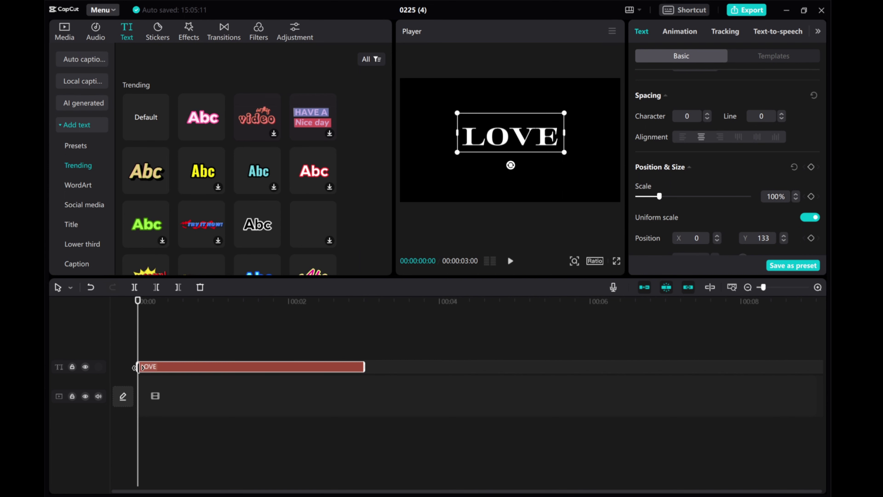
click(811, 196)
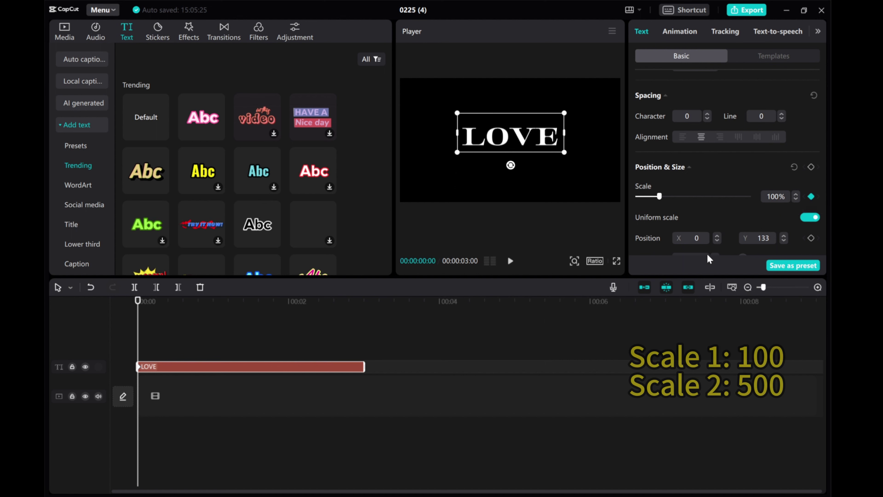
drag(138, 301, 361, 314)
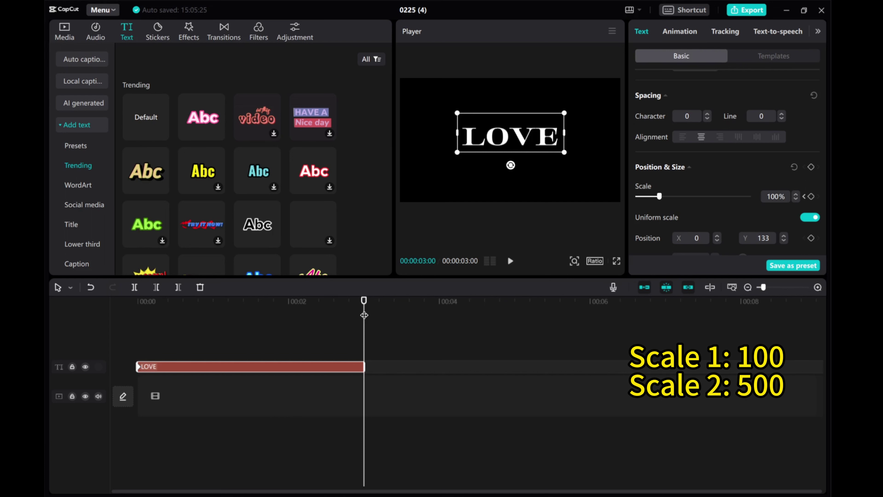
click(810, 197)
drag(658, 198, 756, 207)
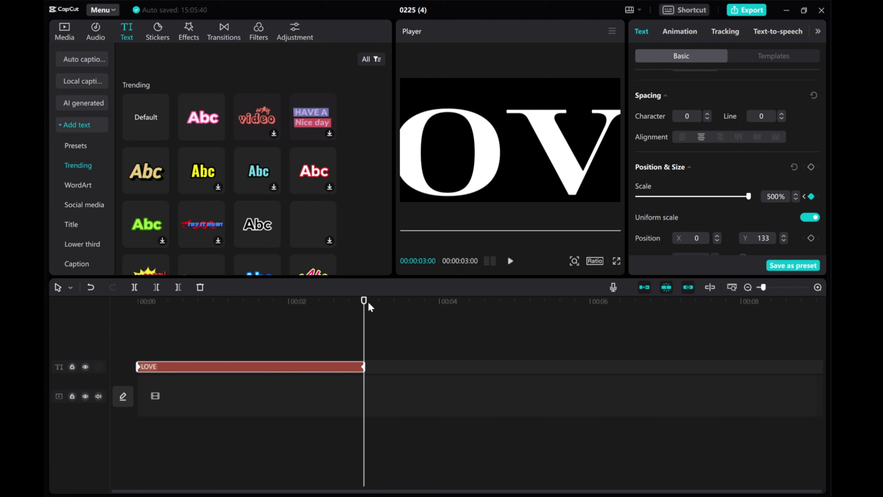
drag(368, 306, 140, 299)
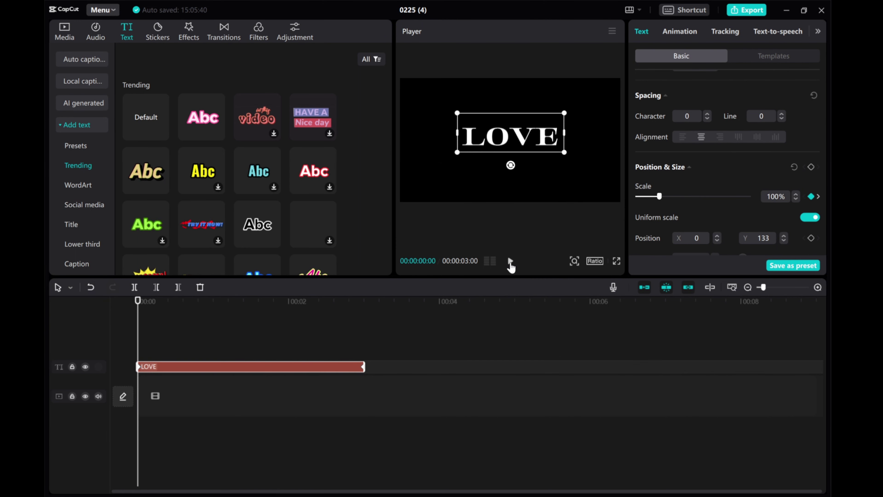
click(510, 265)
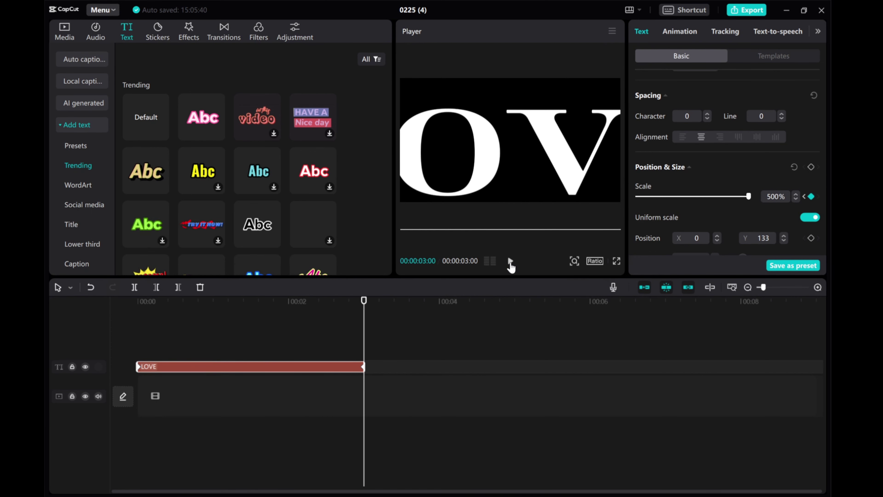
Export the LOVE animation as a video, then delete the original text clip from the timeline
click(746, 11)
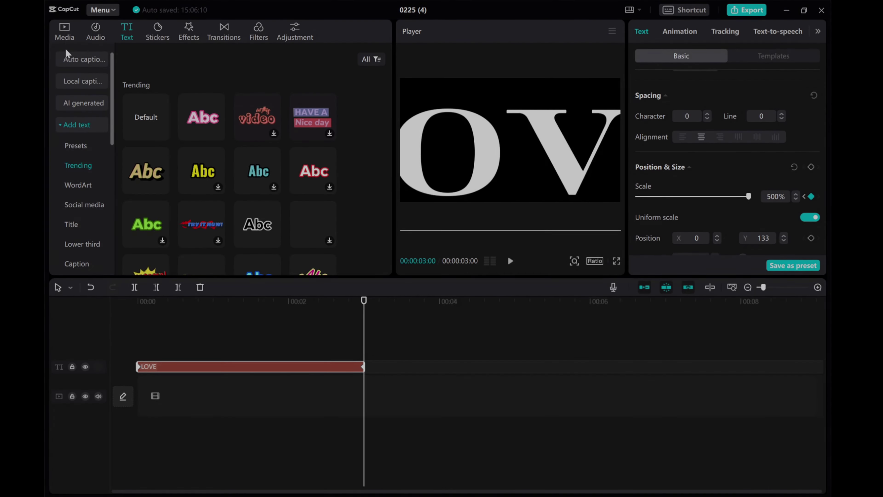
click(65, 40)
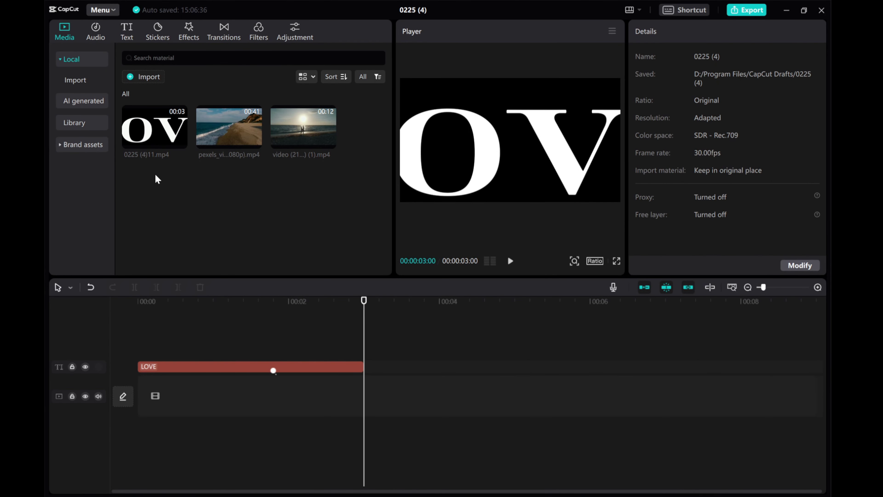
click(209, 365)
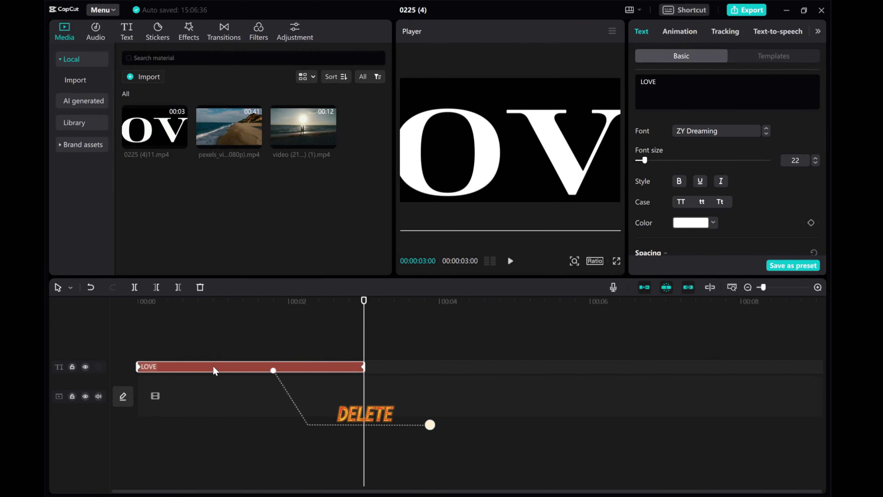
key(Delete)
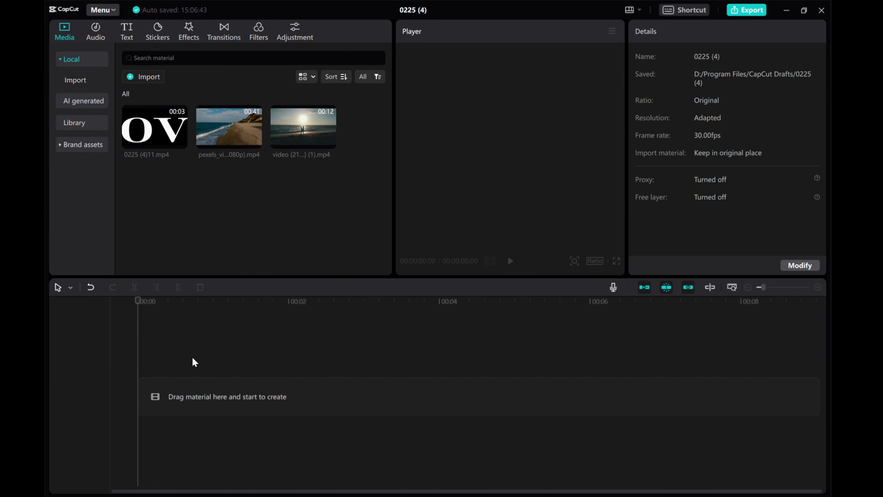
Add the pexels beach video to the main track and overlay 0225 (4)11.mp4 above it at the start of the timeline
drag(138, 130, 139, 395)
drag(215, 121, 141, 399)
drag(779, 287, 764, 288)
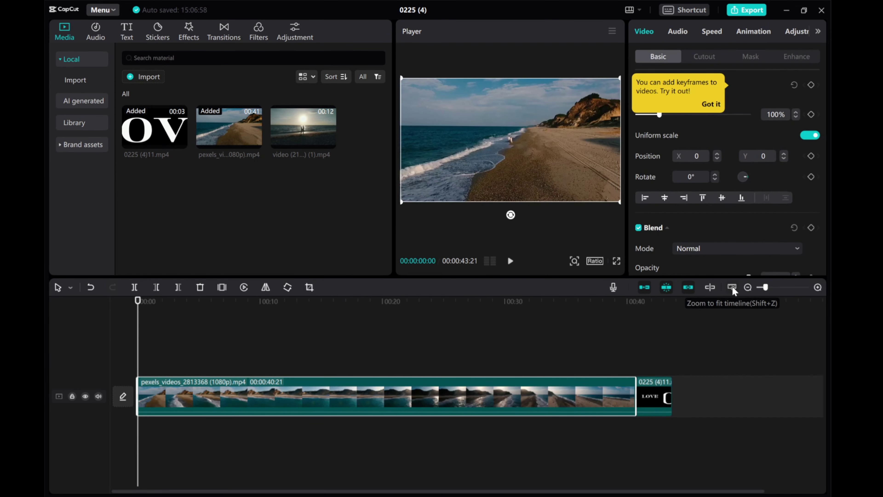
drag(646, 396, 152, 366)
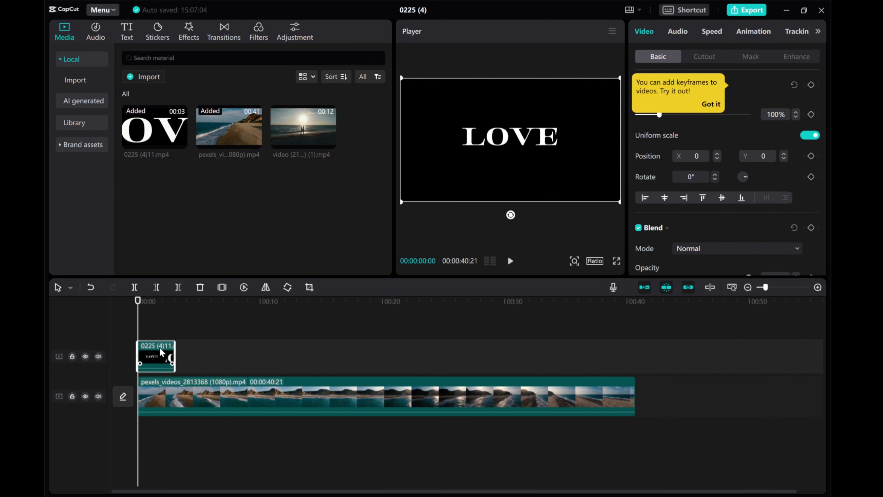
Set the overlaid LOVE clip's blend mode to Multiply and review the result on the timeline
click(713, 105)
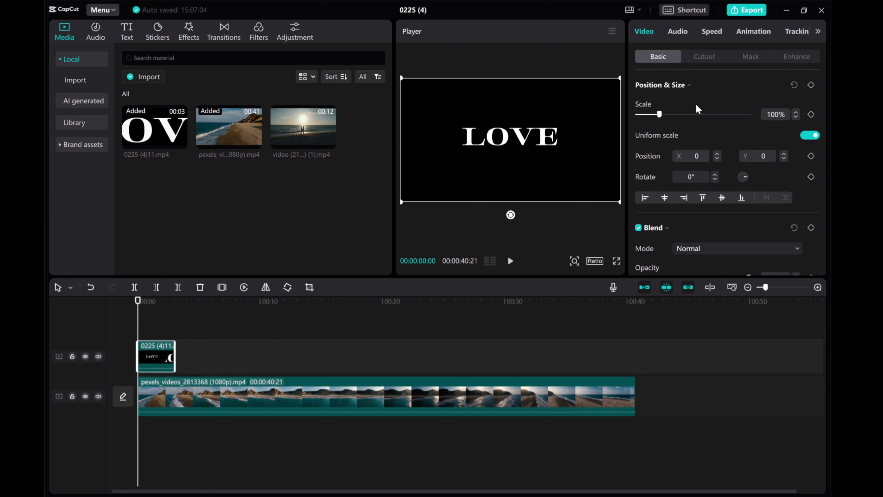
scroll(679, 201, down, 5)
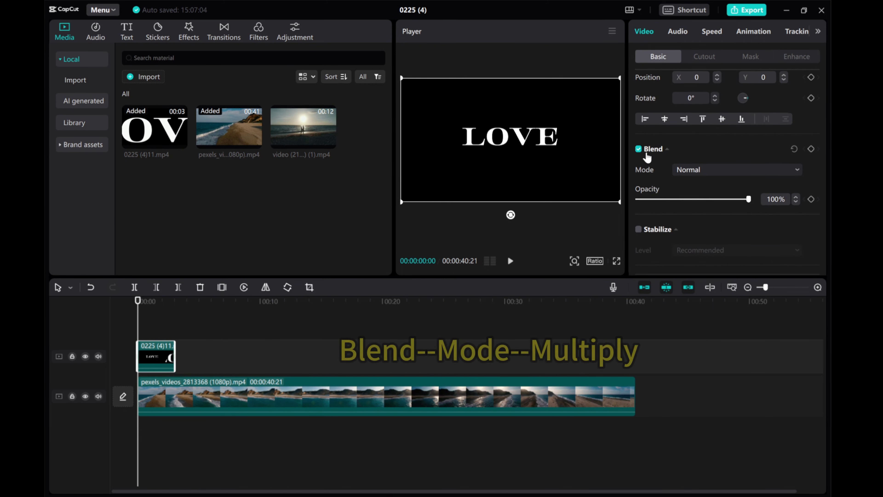
click(705, 171)
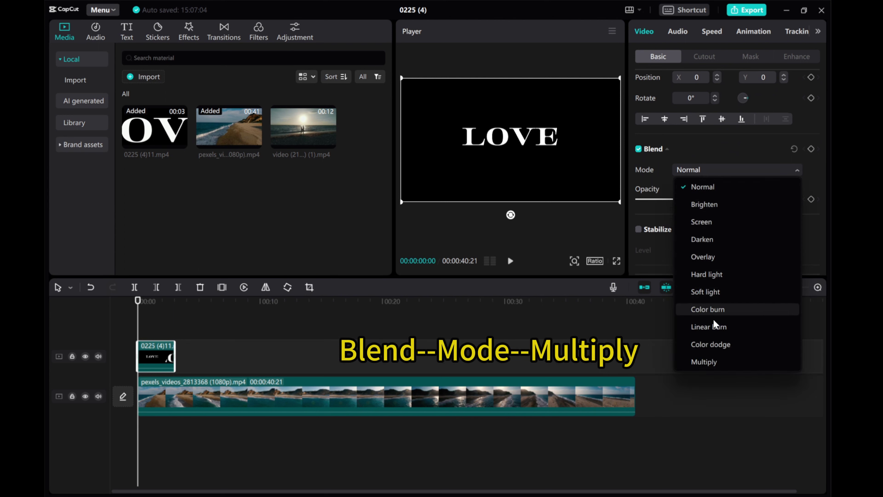
click(703, 363)
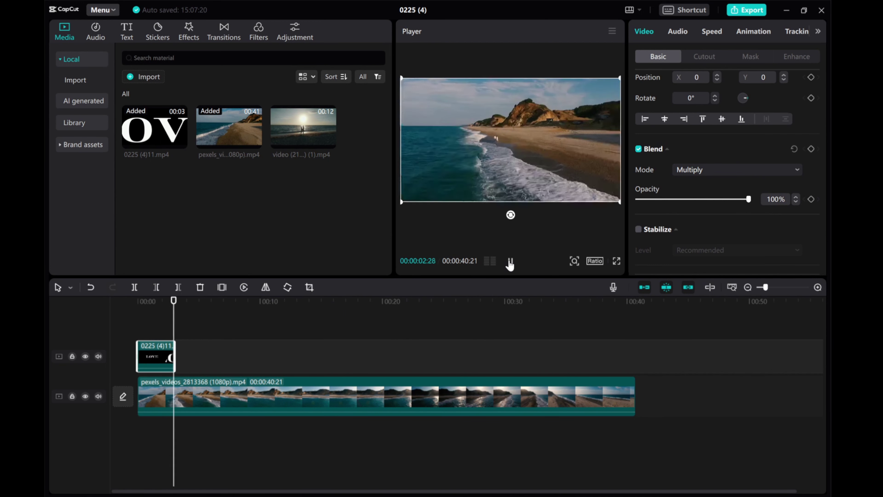
click(510, 262)
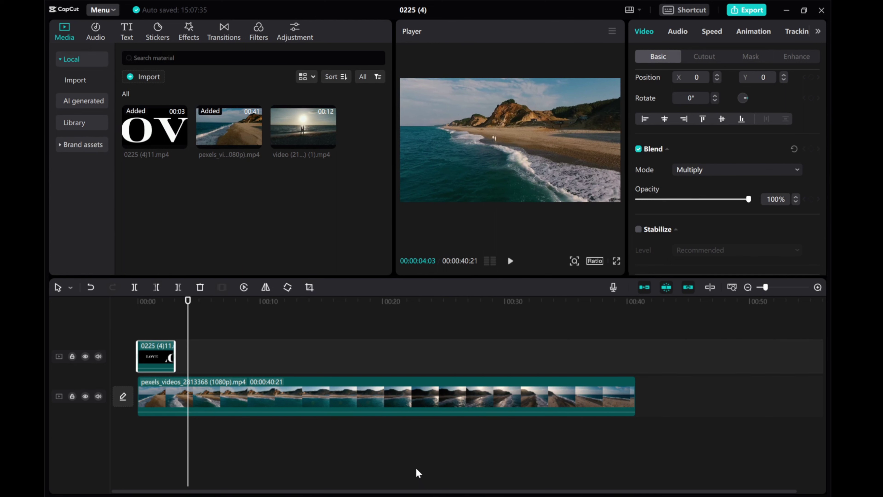
drag(187, 303, 161, 296)
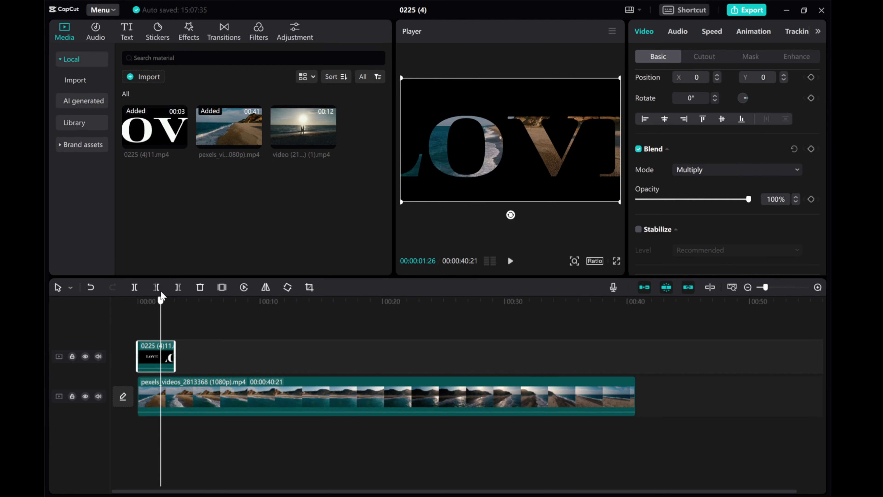
Give the LOVE clip a Zoom In out-animation lasting 1.4 s and play it back from the start
click(755, 35)
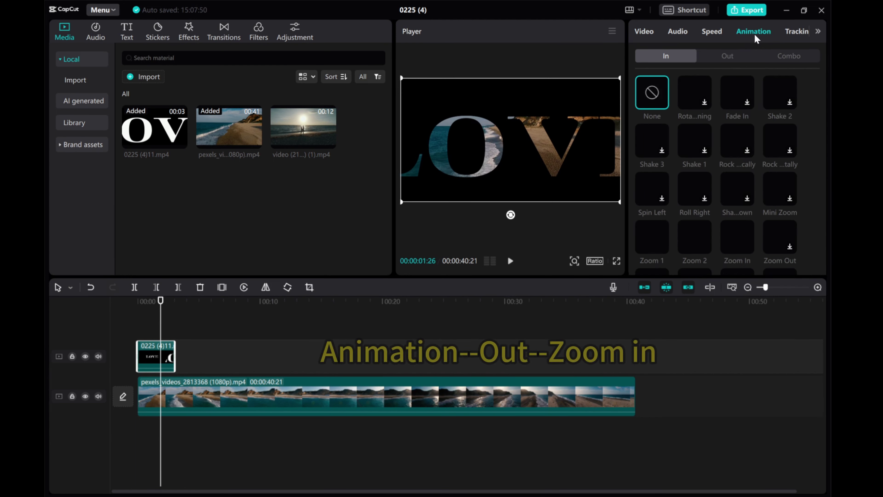
click(726, 59)
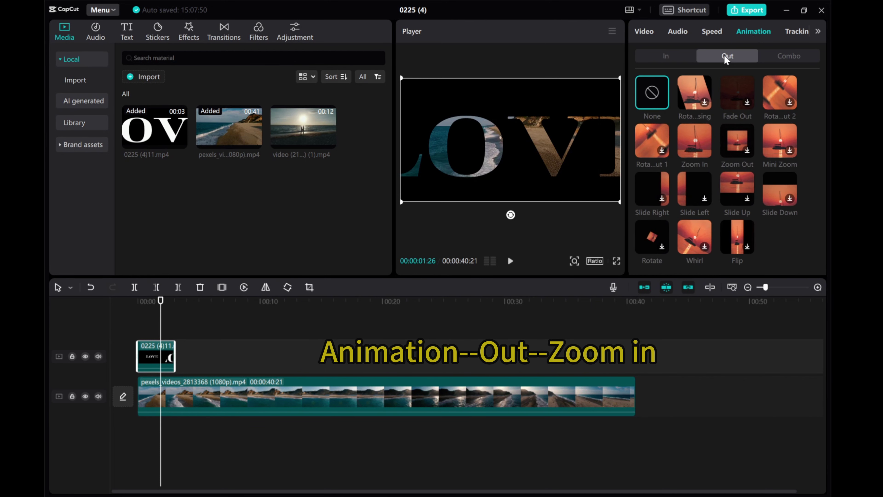
click(694, 150)
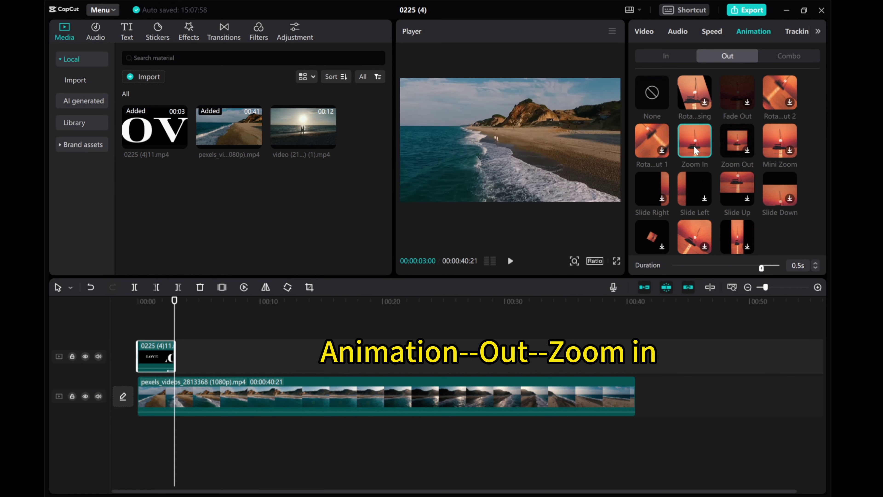
drag(761, 268, 729, 268)
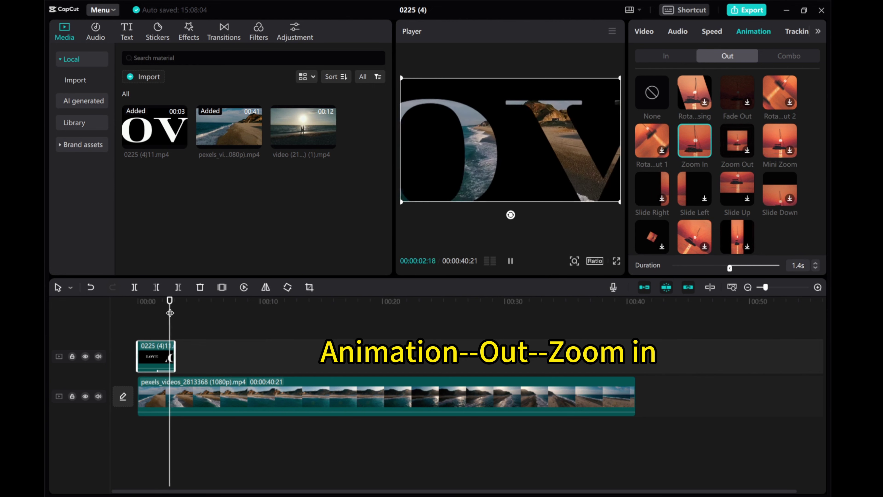
click(132, 300)
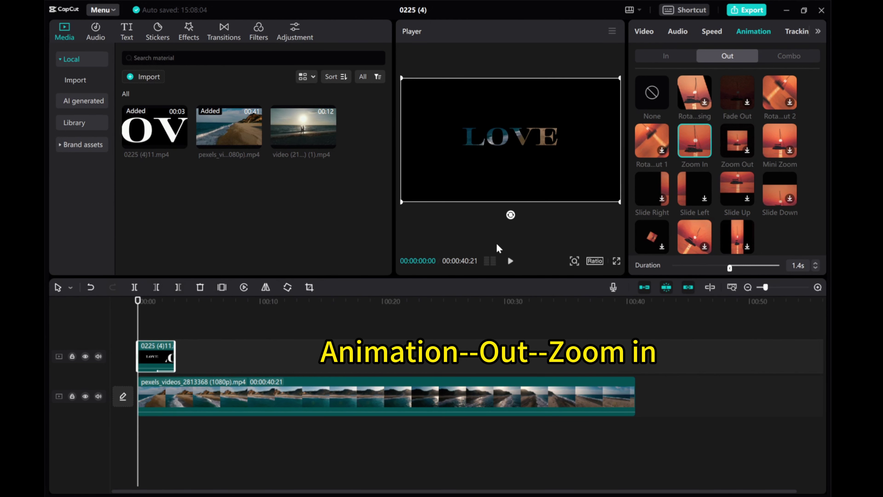
click(510, 261)
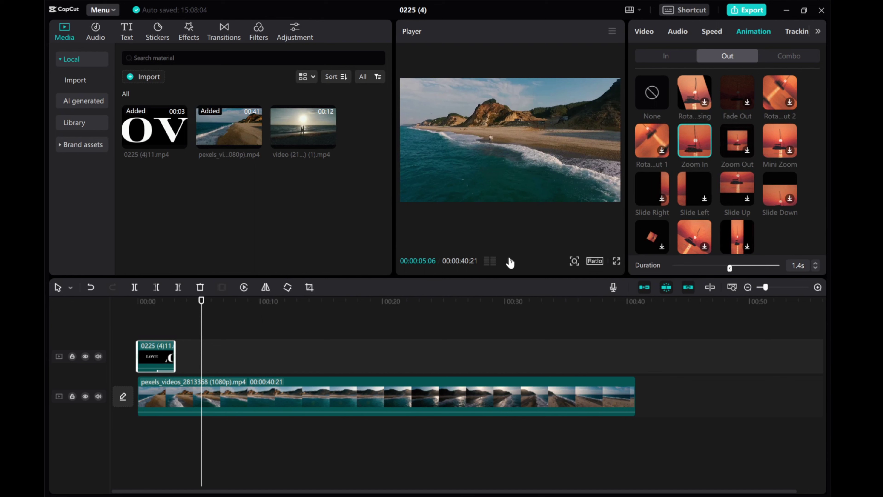
Add the sunset couple video to the overlay track at 00:00:05:06 and give it a 2.4 s Zoom 1 in-animation
mouse_move(290, 147)
drag(289, 123, 204, 362)
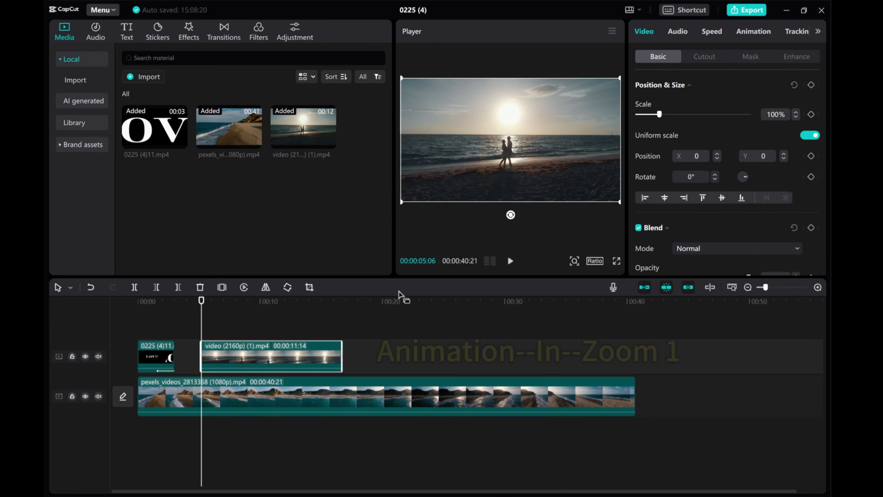
click(748, 34)
click(665, 56)
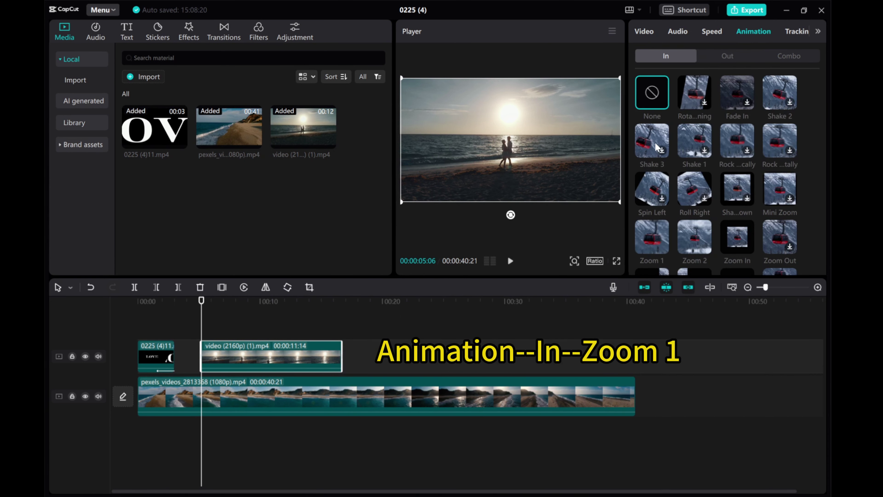
click(652, 240)
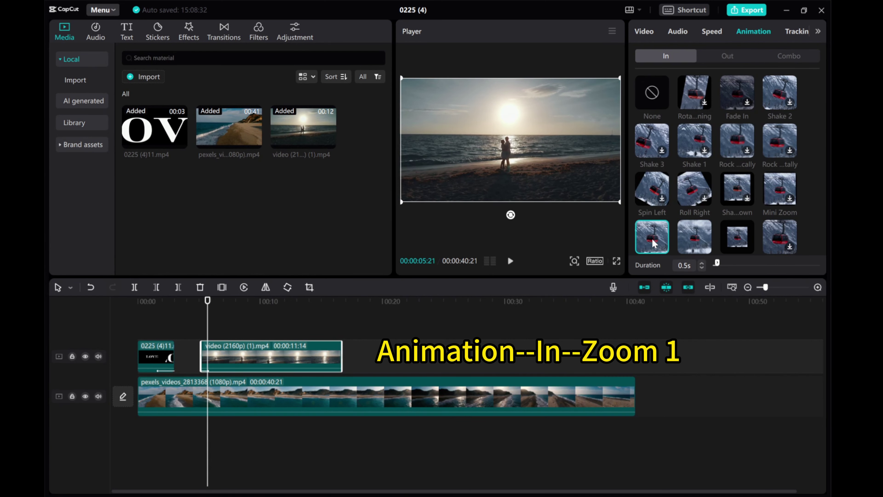
drag(717, 263, 753, 264)
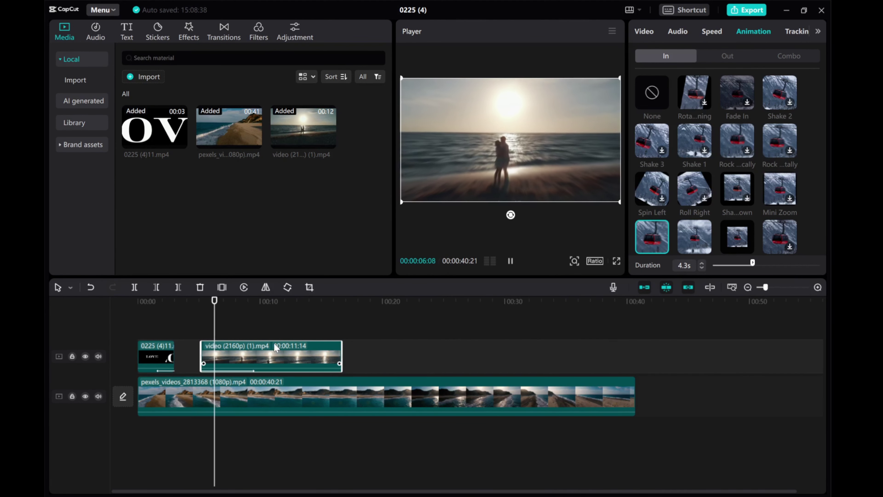
drag(752, 263, 735, 265)
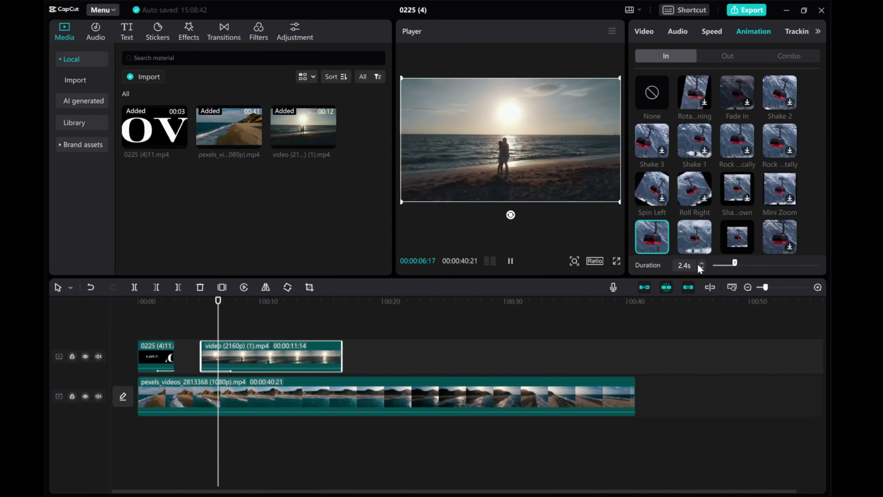
Set the sunset couple clip's in-animation duration to 2.0 s and return the playhead to the start of the timeline
drag(734, 265, 731, 265)
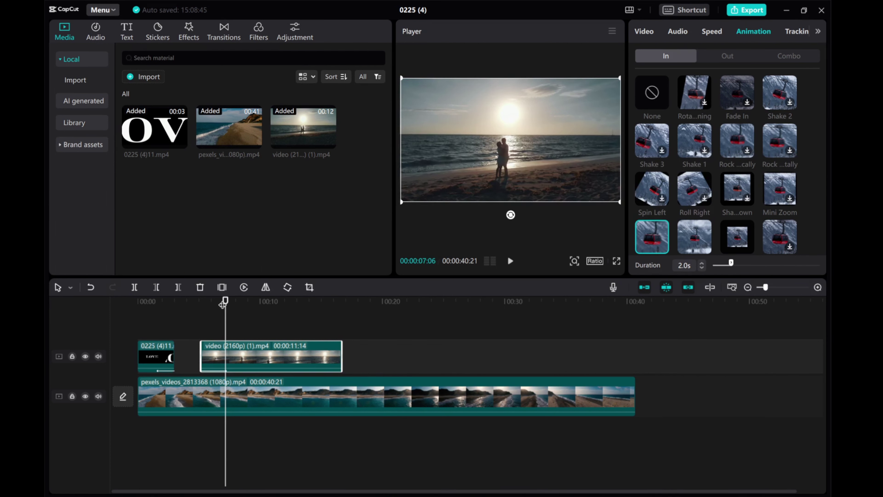
mouse_move(223, 304)
mouse_down()
mouse_move(204, 294)
mouse_move(73, 290)
mouse_up()
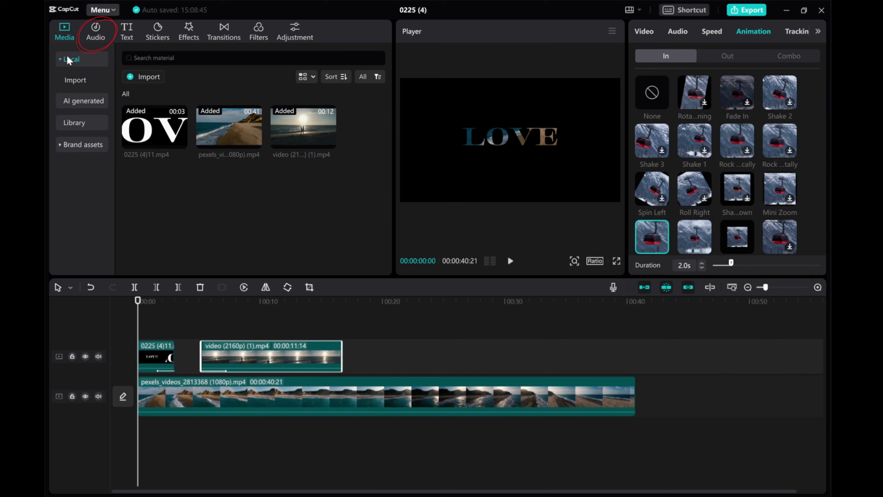
Search the music library for "love" and add the romantic piano, strings and drums composition from the timeline start, playing the result back
click(95, 33)
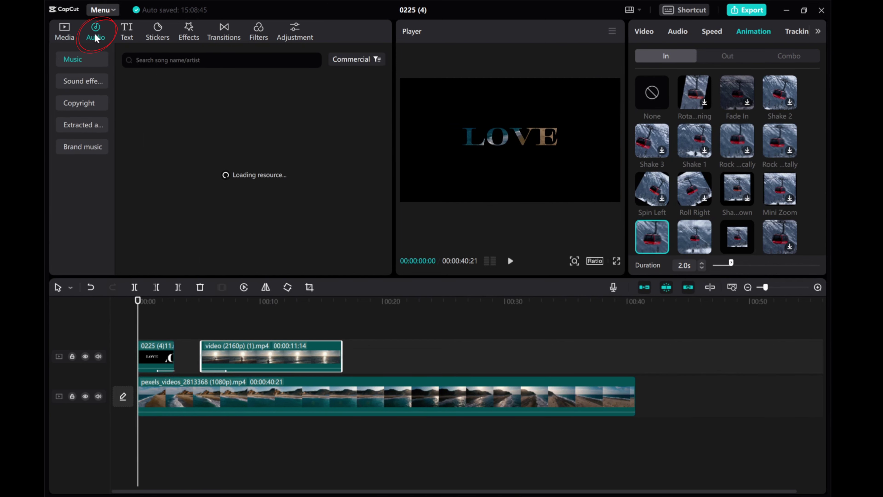
click(149, 59)
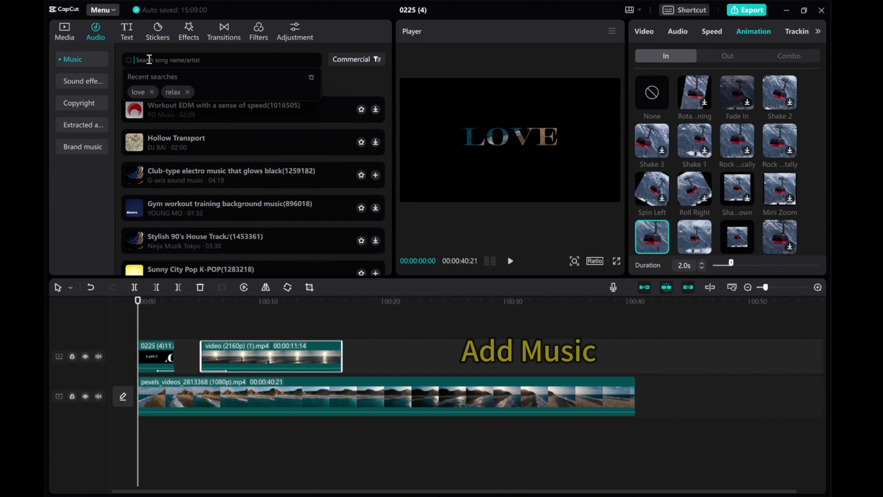
text(love)
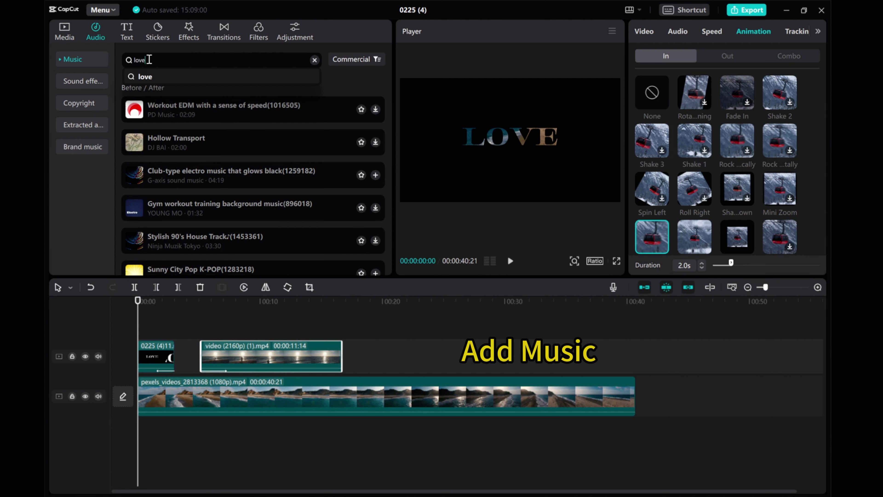
key(Return)
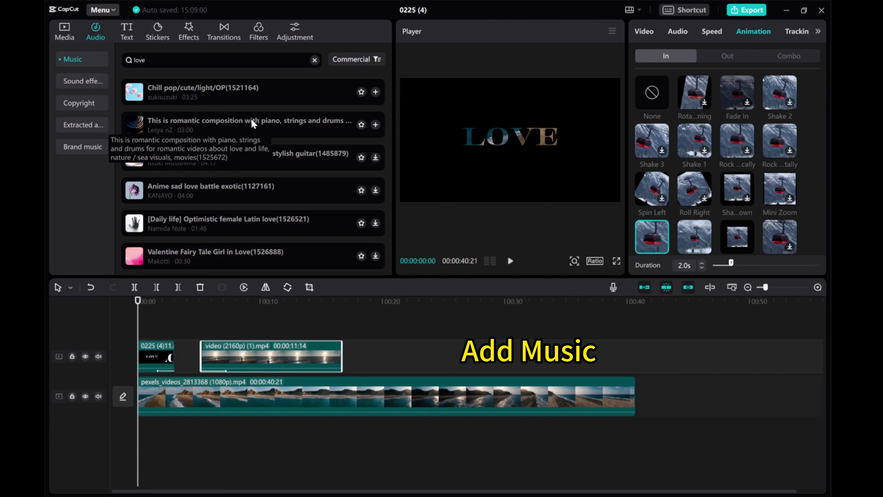
click(377, 128)
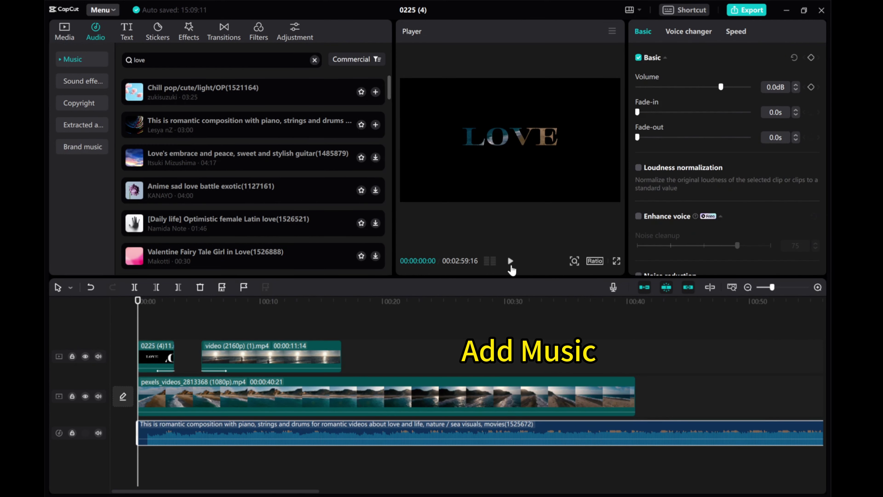
click(510, 261)
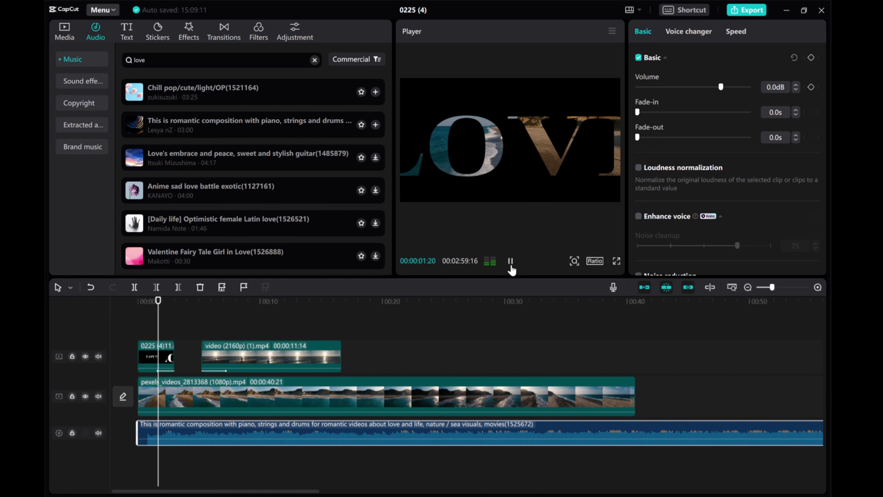